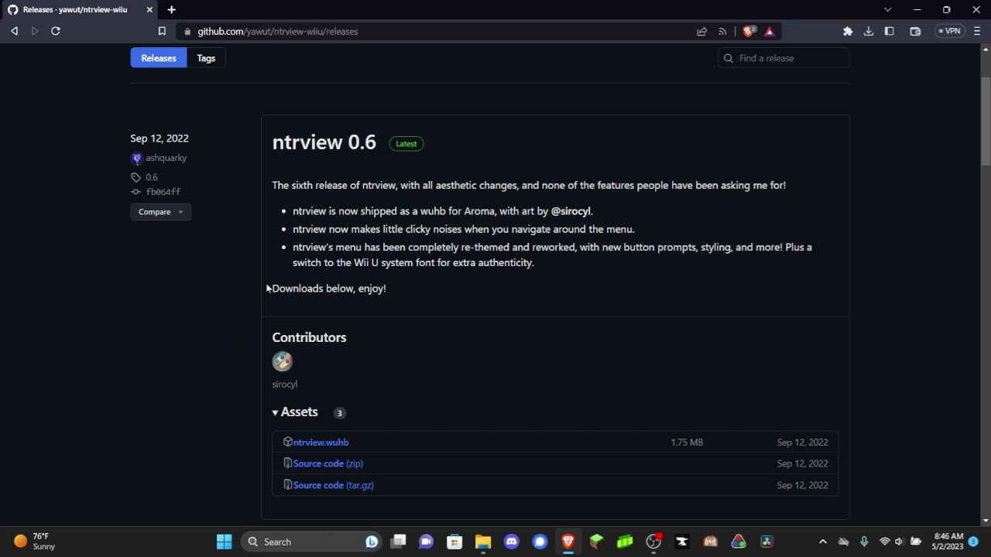
Download ntrview.rpx from the assets of the ntrview 0.5 release on the GitHub releases page.
{"action": "scroll", "coordinate": [266, 284], "scroll_direction": "up", "scroll_amount": 3}
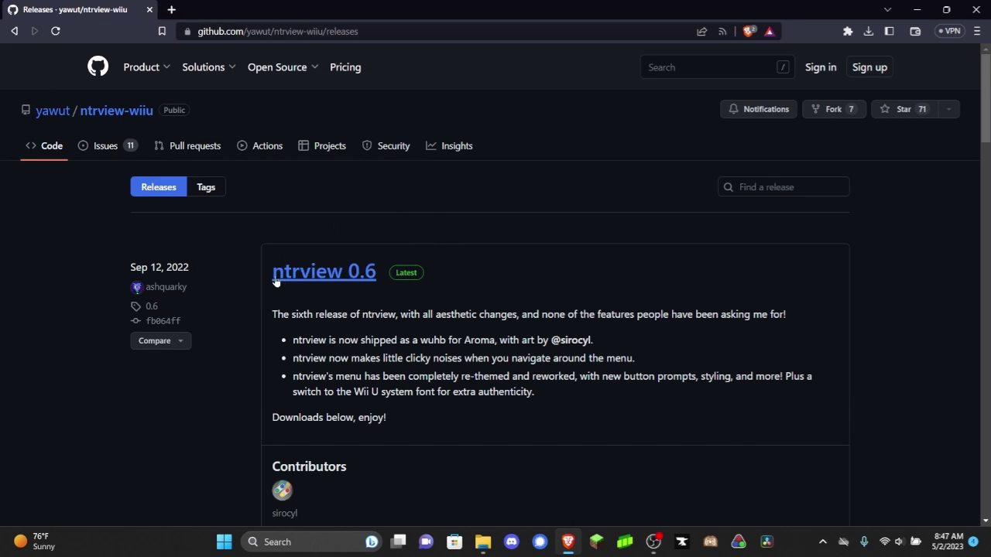
{"action": "scroll", "coordinate": [296, 289], "scroll_direction": "down", "scroll_amount": 3}
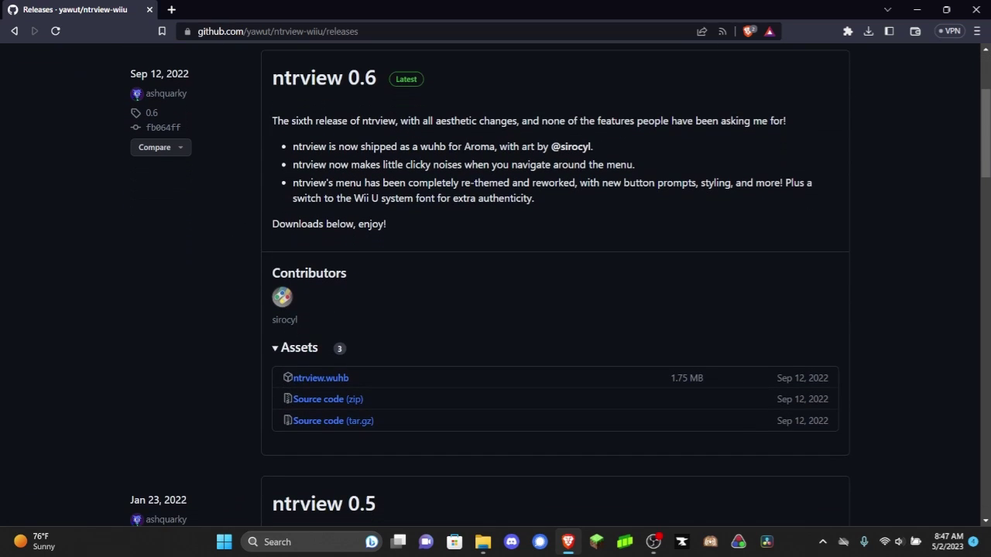
{"action": "scroll", "coordinate": [240, 186], "scroll_direction": "down", "scroll_amount": 5}
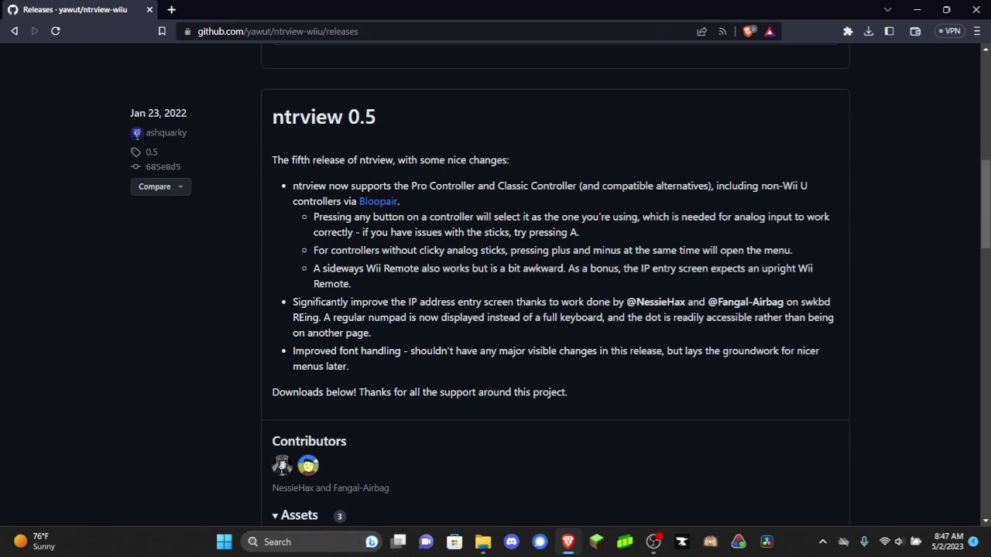
{"action": "scroll", "coordinate": [371, 212], "scroll_direction": "down", "scroll_amount": 2}
{"action": "scroll", "coordinate": [367, 132], "scroll_direction": "up", "scroll_amount": 2}
{"action": "scroll", "coordinate": [363, 216], "scroll_direction": "down", "scroll_amount": 2}
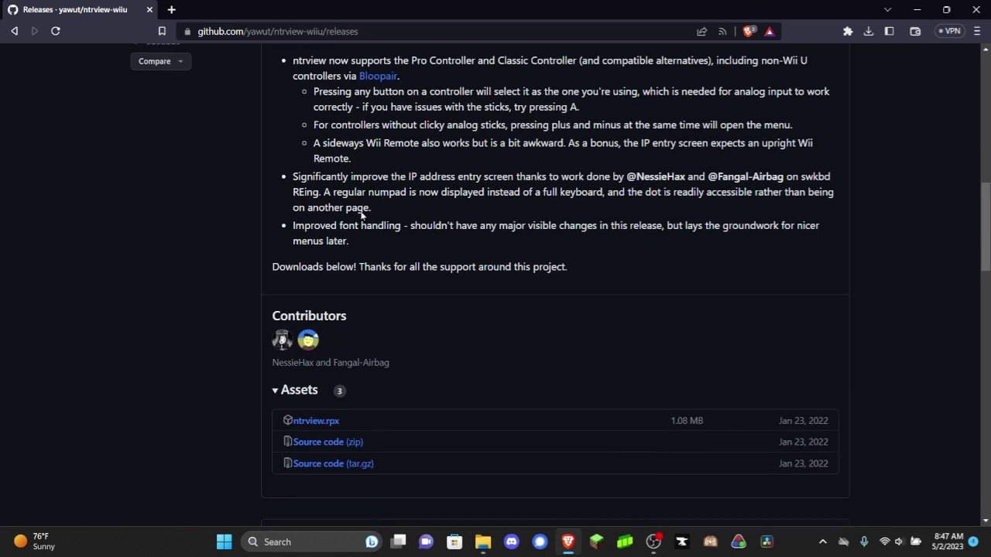
{"action": "scroll", "coordinate": [364, 218], "scroll_direction": "down", "scroll_amount": 1}
{"action": "left_click", "coordinate": [321, 353]}
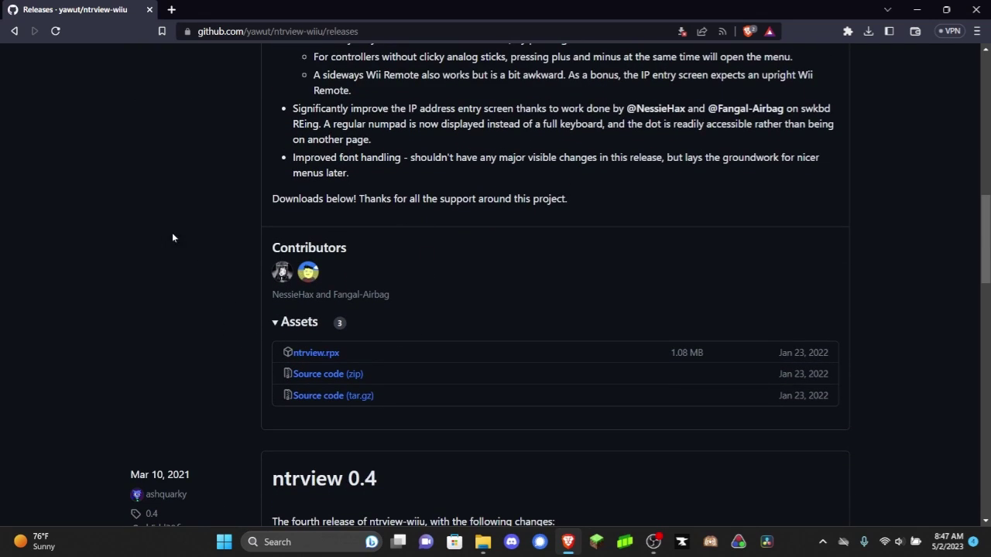
Switch to File Explorer and copy ntrview.rpx from Downloads into the wiiu/apps folder on the 64 GB (D:) drive.
{"action": "key", "text": "alt+Tab"}
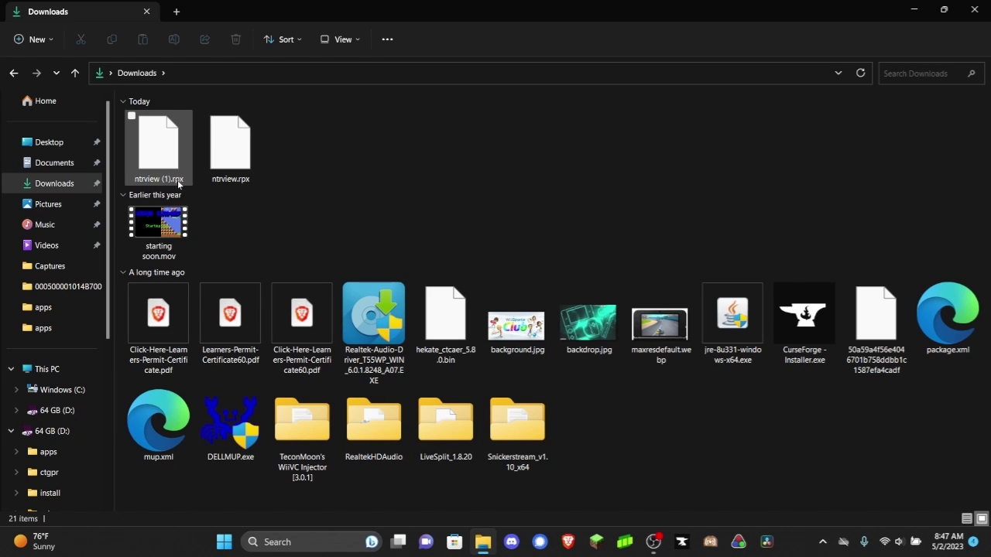
{"action": "scroll", "coordinate": [79, 259], "scroll_direction": "down", "scroll_amount": 4}
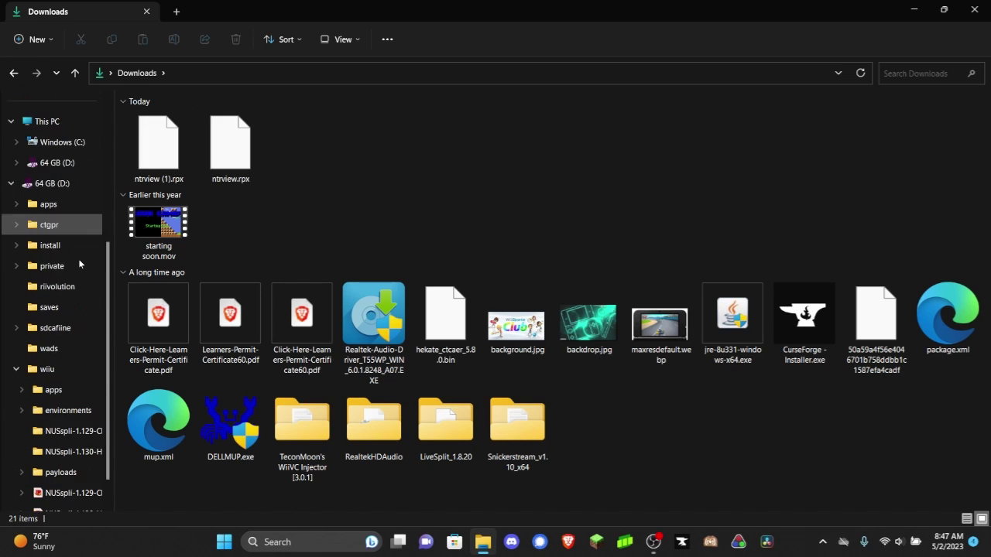
{"action": "scroll", "coordinate": [79, 262], "scroll_direction": "down", "scroll_amount": 1}
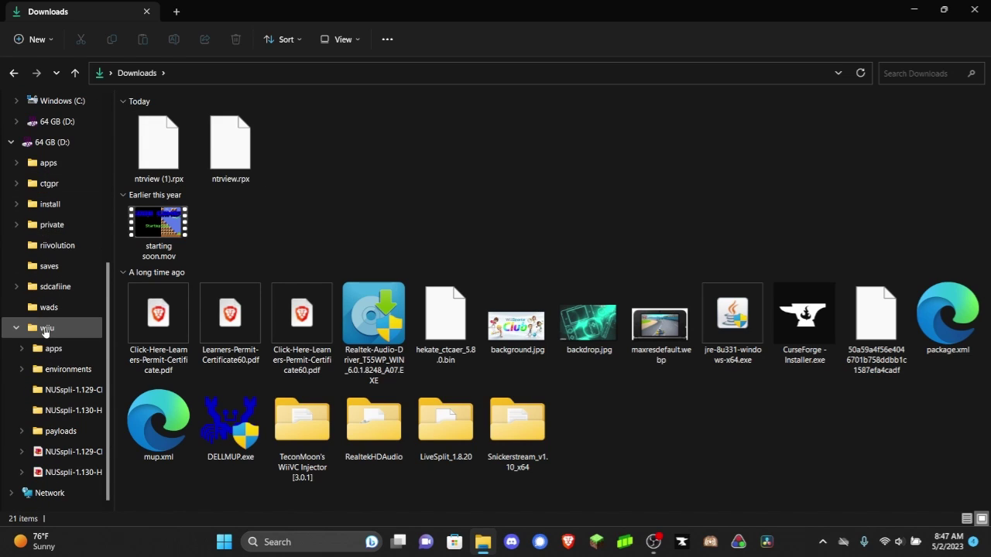
{"action": "left_click_drag", "start_coordinate": [217, 166], "coordinate": [52, 350]}
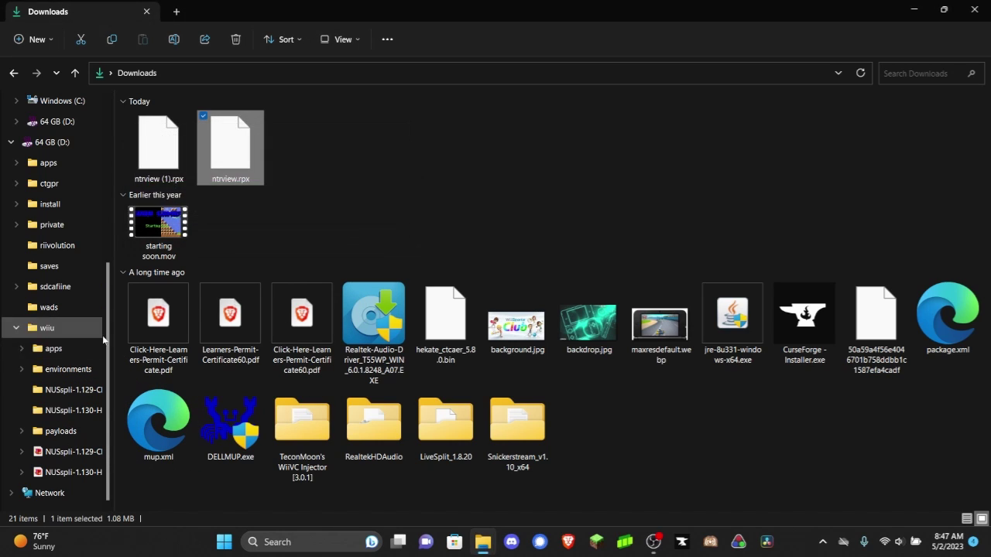
Eject the 64 GB (D:) drive.
{"action": "scroll", "coordinate": [70, 325], "scroll_direction": "up", "scroll_amount": 1}
{"action": "right_click", "coordinate": [58, 204]}
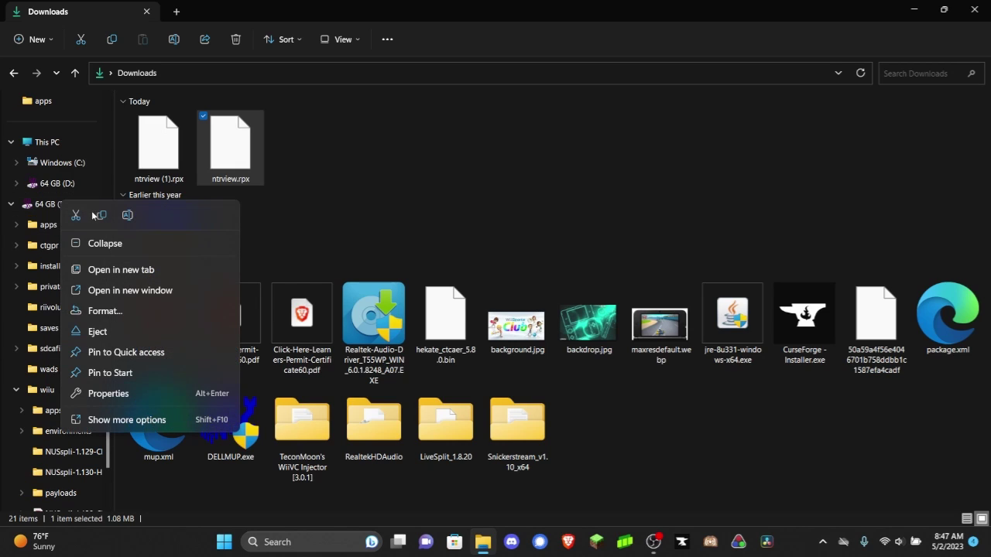
{"action": "left_click", "coordinate": [99, 332]}
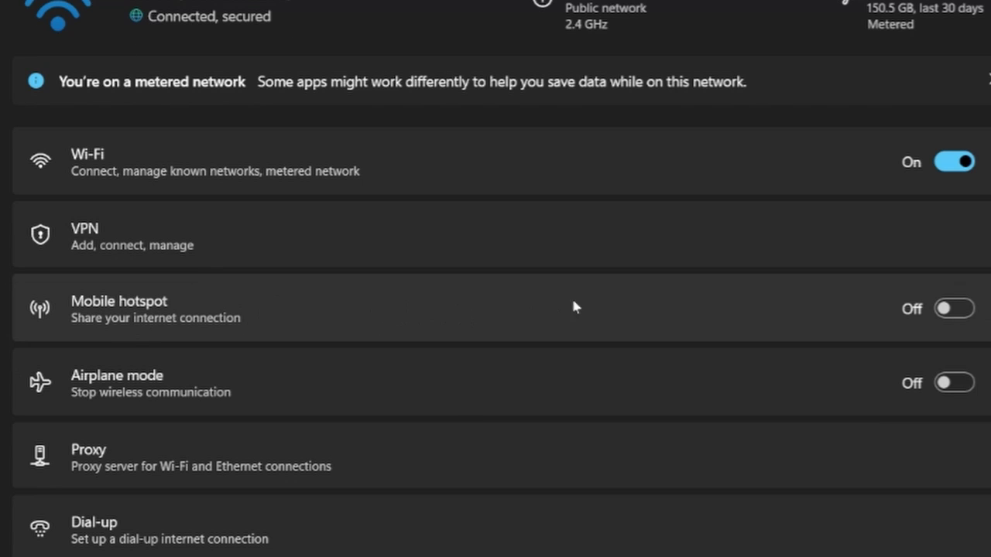
Turn on the mobile hotspot in the Windows network settings.
{"action": "left_click", "coordinate": [958, 311]}
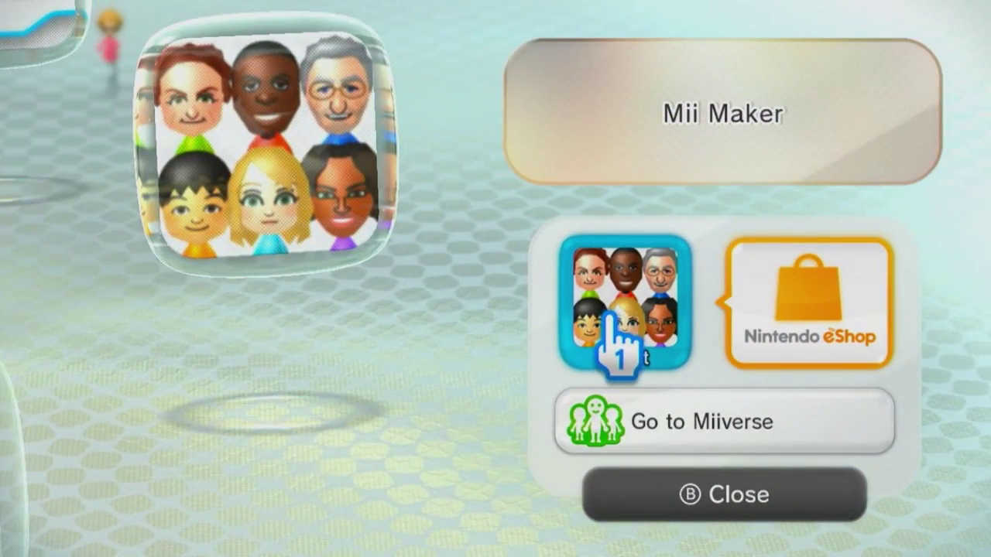
Start Mii Maker on the Wii U to reach the Homebrew Launcher and launch ntrview.rpx from its app list.
{"action": "left_click", "coordinate": [612, 318]}
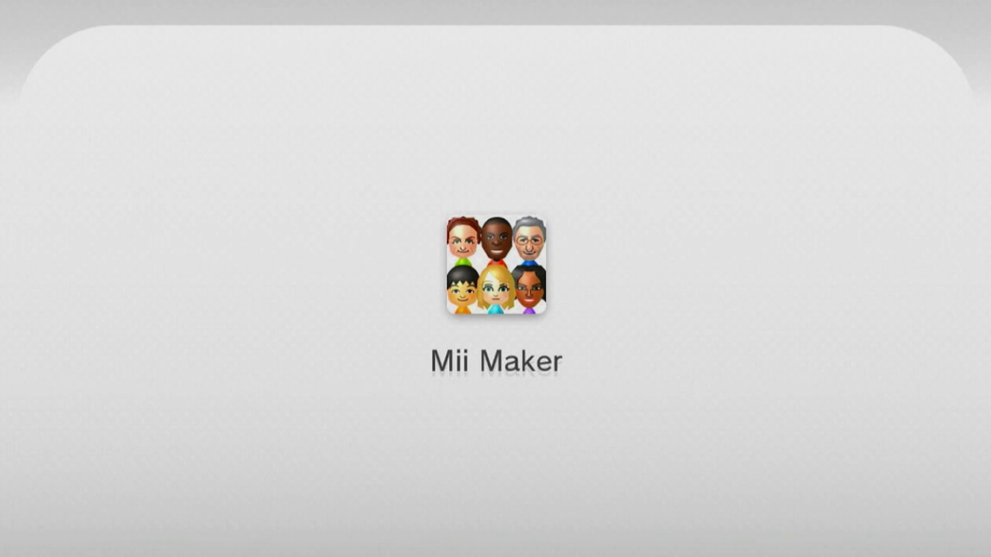
{"action": "key", "text": "Right"}
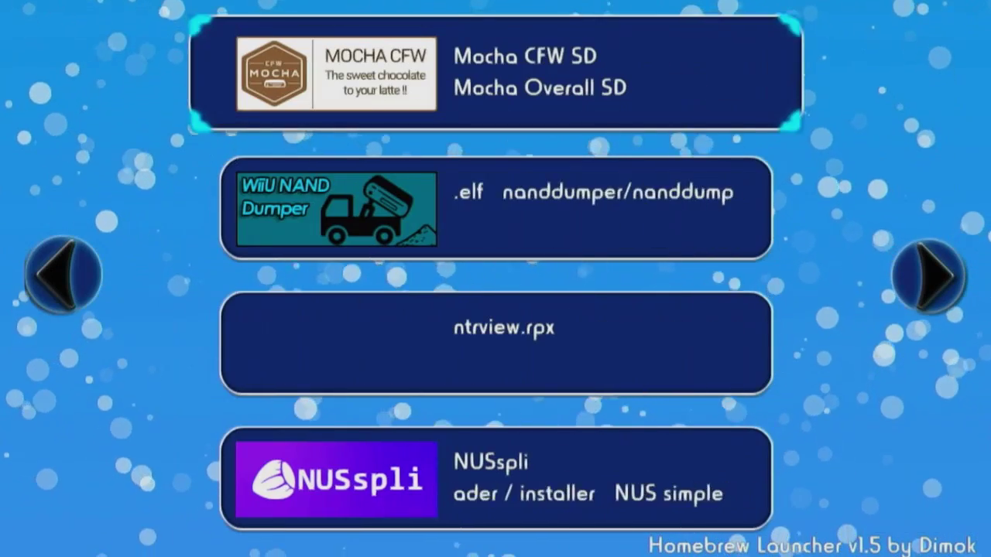
{"action": "left_click", "coordinate": [496, 342]}
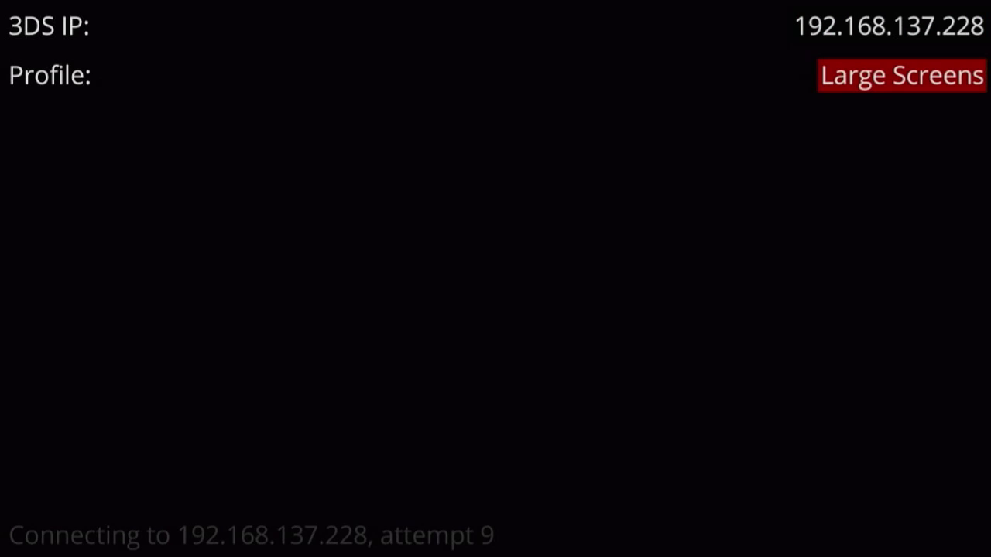
Cycle back and forth through the screen profiles in ntrview.
{"action": "key", "text": "Right"}
{"action": "key", "text": "Left"}
{"action": "key", "text": "Right"}
{"action": "key", "text": "Left"}
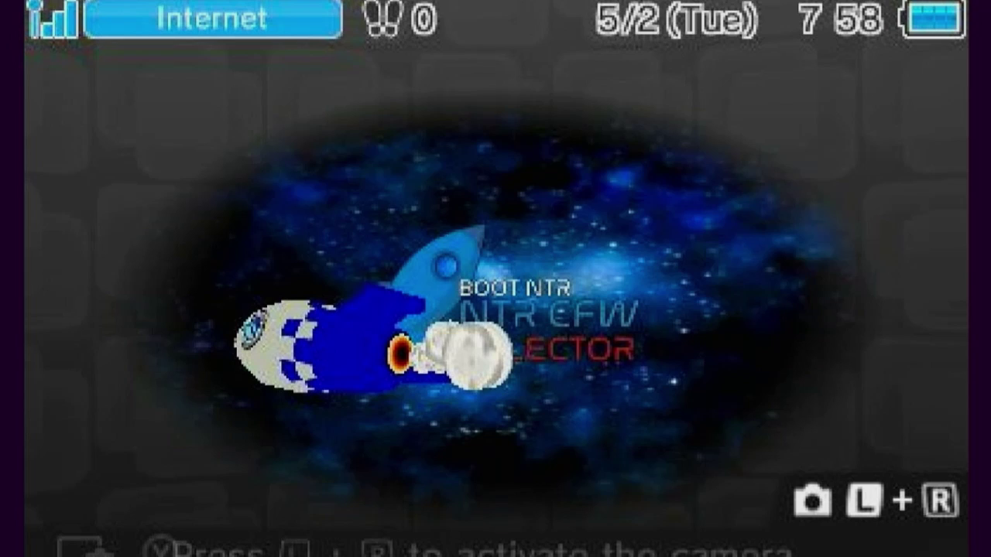
Go past the Hacker Stuff folder on the streamed 3DS home menu, start Mario Kart 7 and continue to its mode selection.
{"action": "key", "text": "Right"}
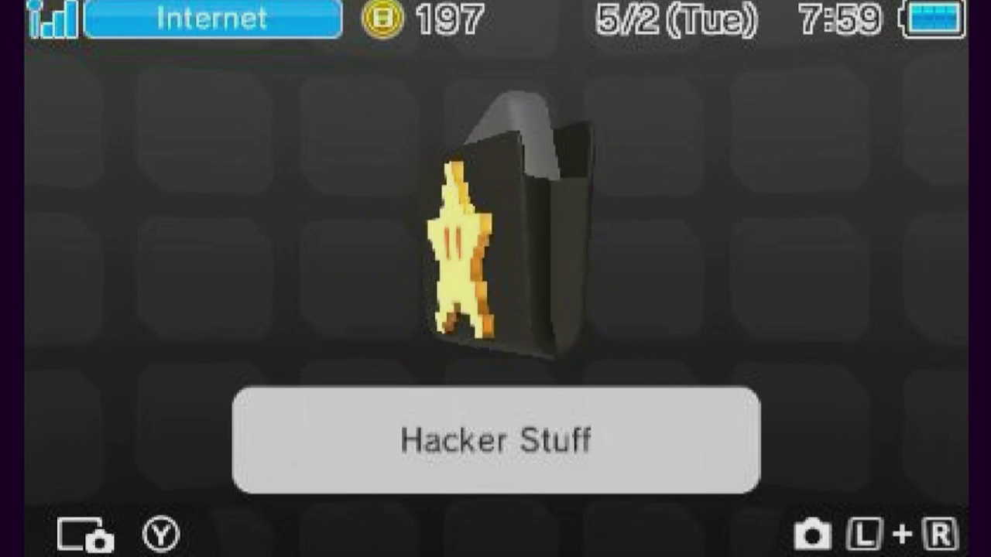
{"action": "key", "text": "Right"}
{"action": "key", "text": "Right"}
{"action": "key", "text": "Right"}
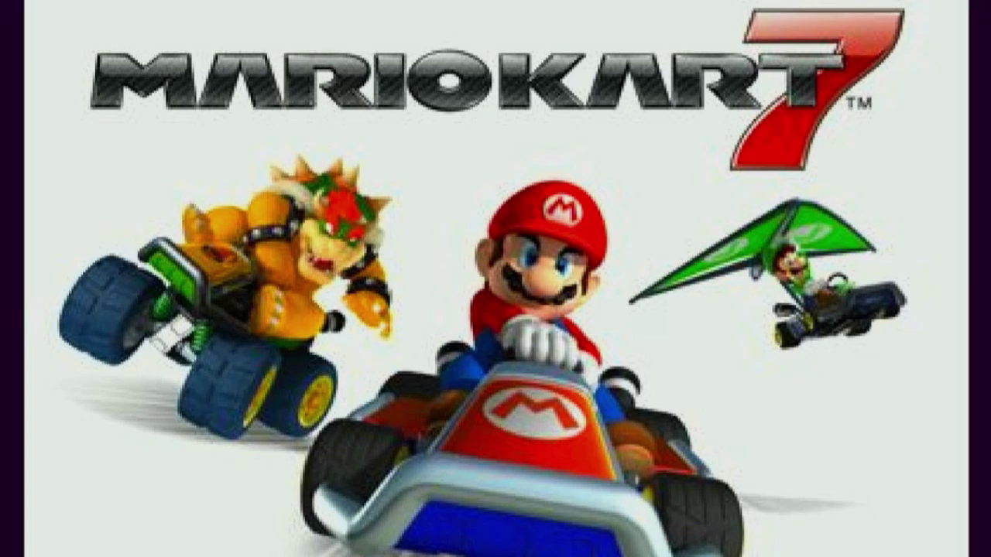
{"action": "key", "text": "Return"}
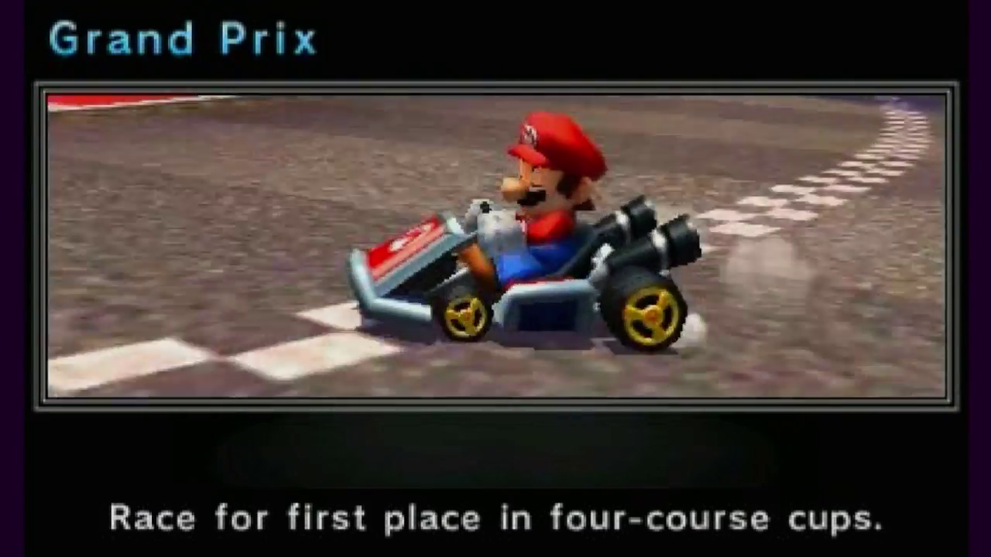
Choose Grand Prix mode and set the engine class selection to 150cc.
{"action": "key", "text": "Return"}
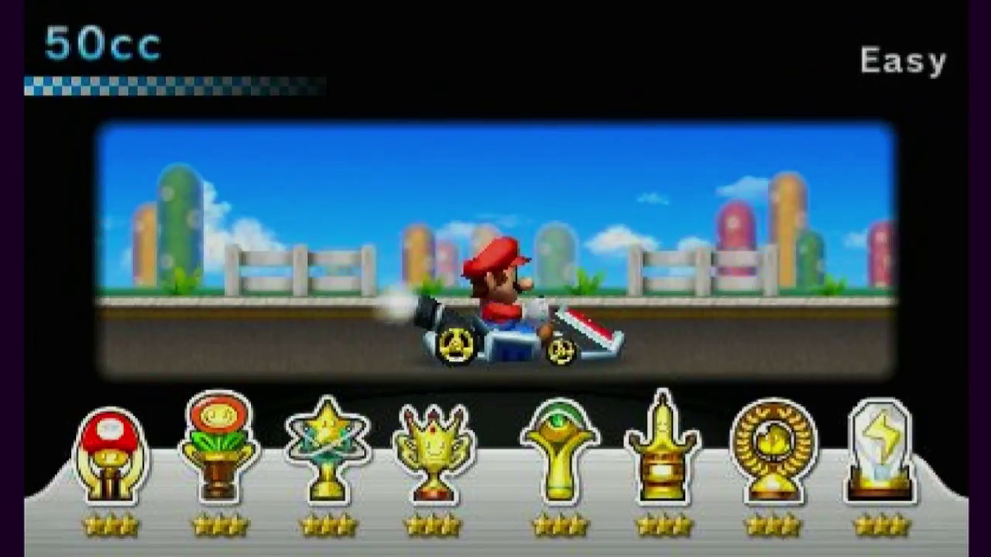
{"action": "key", "text": "Down"}
{"action": "key", "text": "Down"}
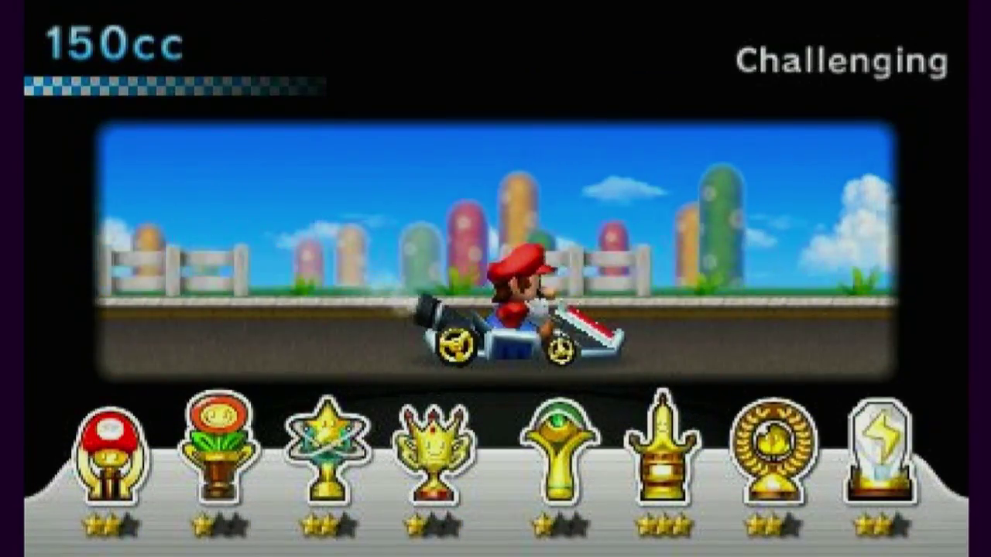